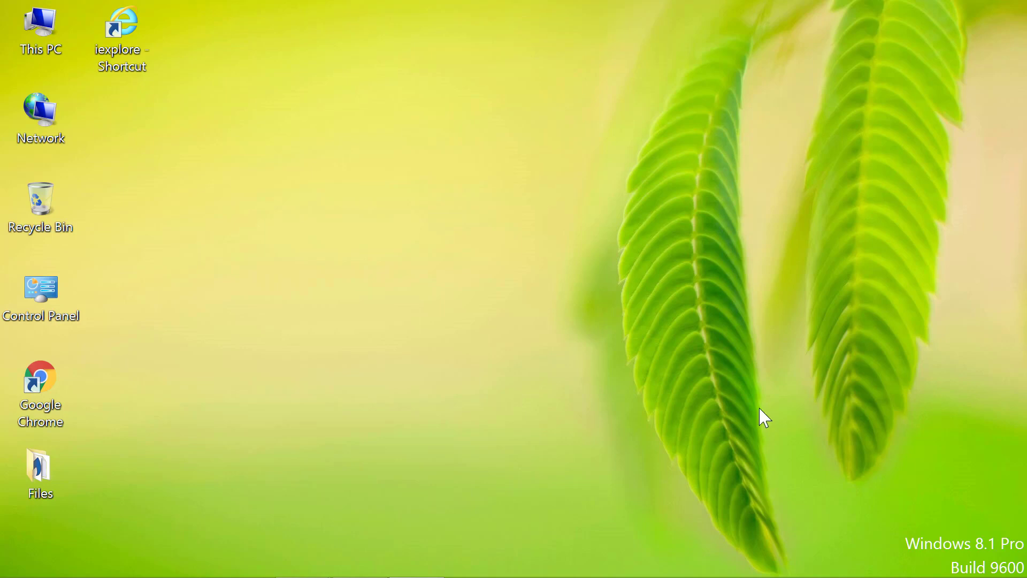
# Open Control Panel's Language settings and show the Add languages list of available languages
pyautogui.click(52, 299)
pyautogui.doubleClick(49, 293)
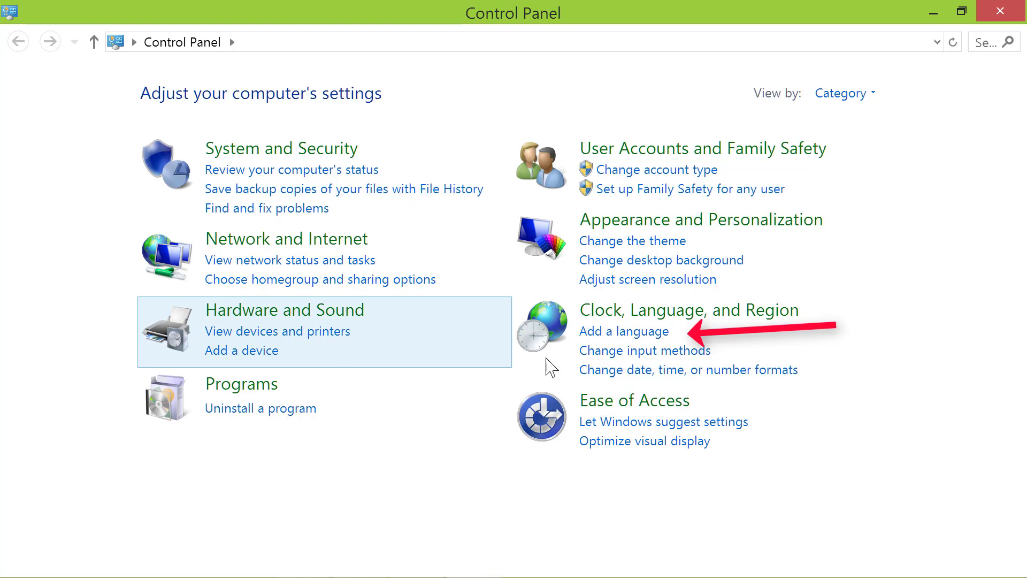
pyautogui.click(617, 334)
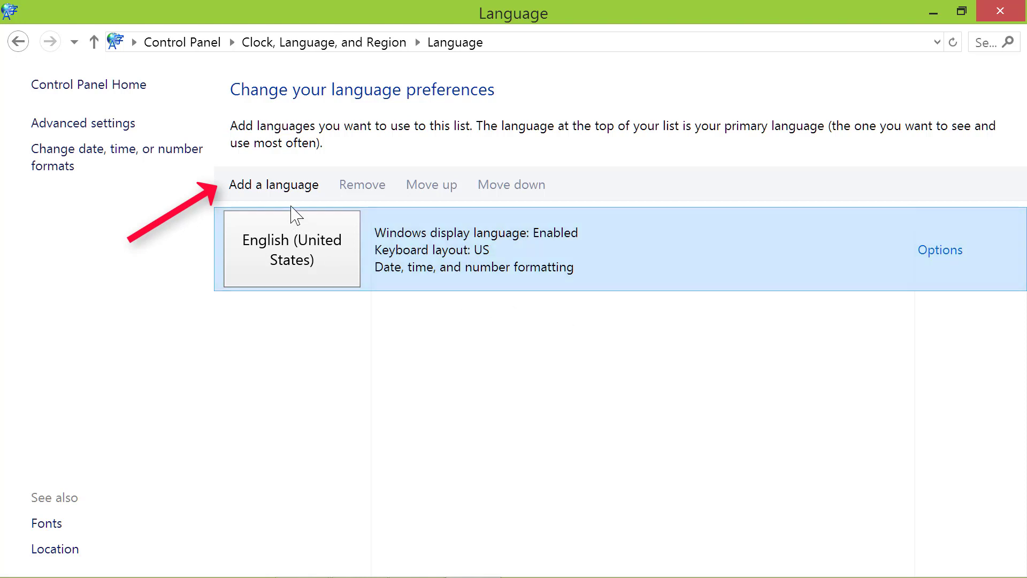
pyautogui.click(283, 187)
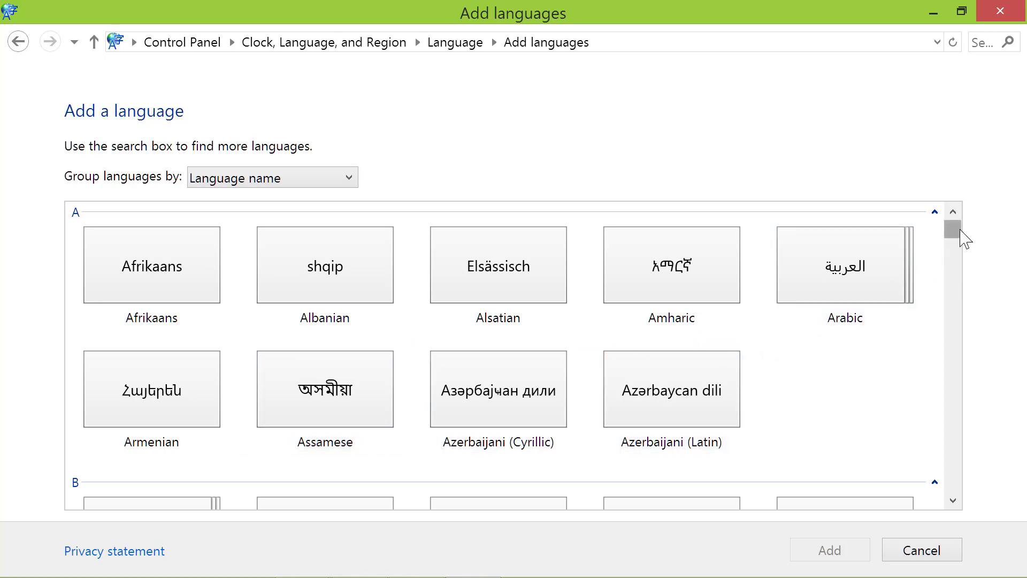
# Add Hindi from the H group of the available languages
pyautogui.moveTo(956, 230); pyautogui.dragTo(953, 317)
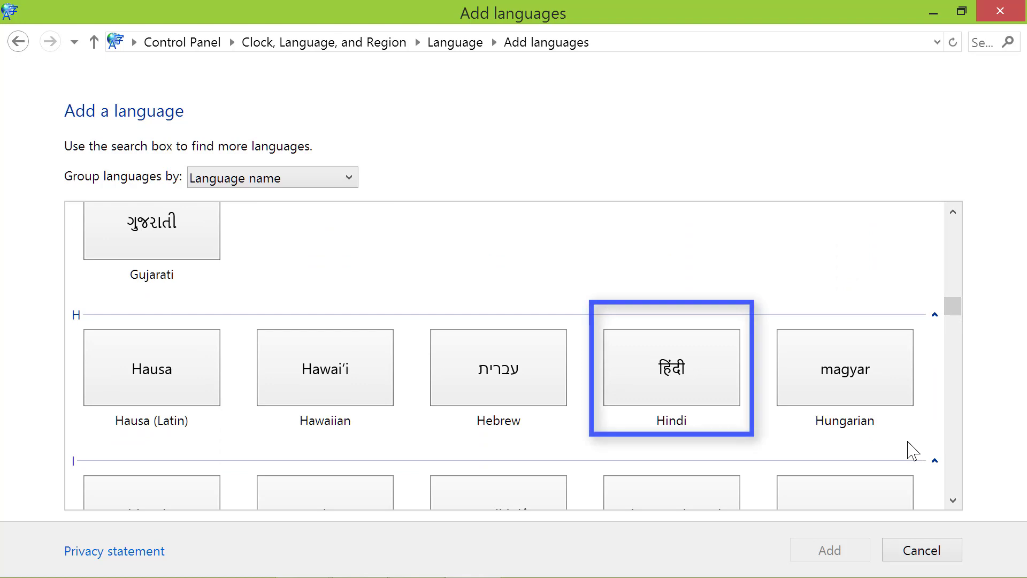
pyautogui.click(735, 385)
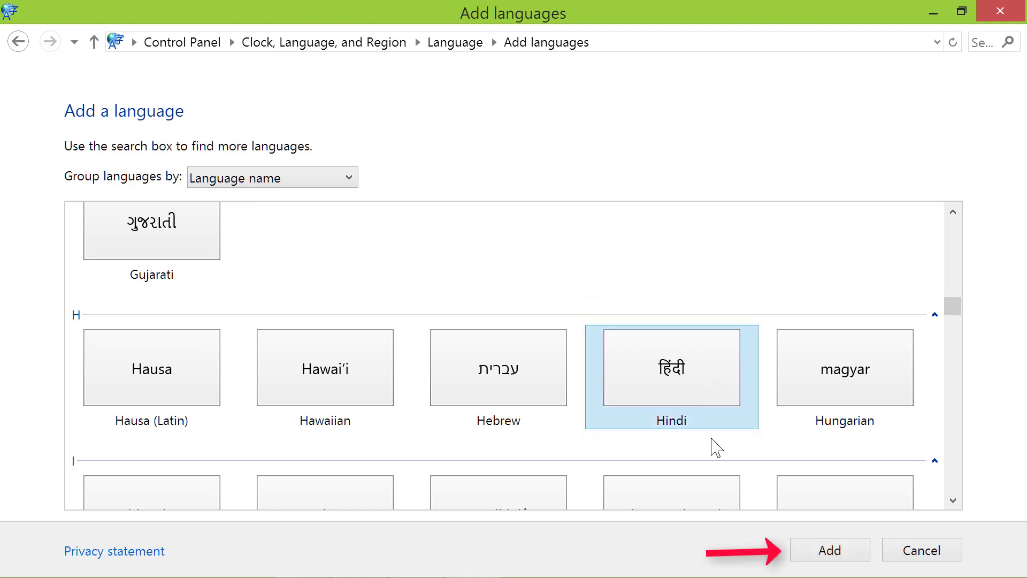
pyautogui.click(822, 550)
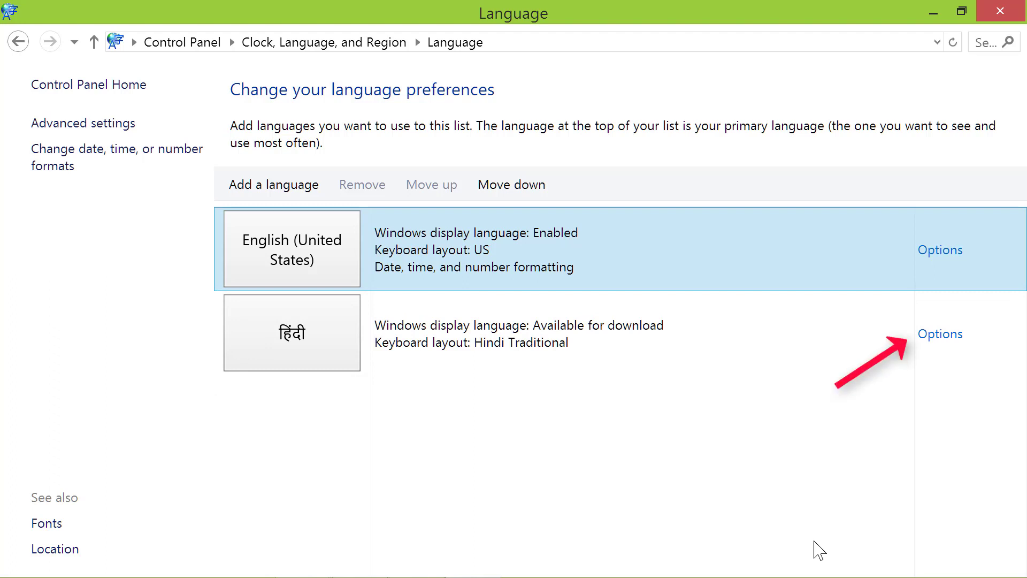
# Preview the Hindi Traditional keyboard layout from Hindi's language options, then close the preview
pyautogui.click(940, 337)
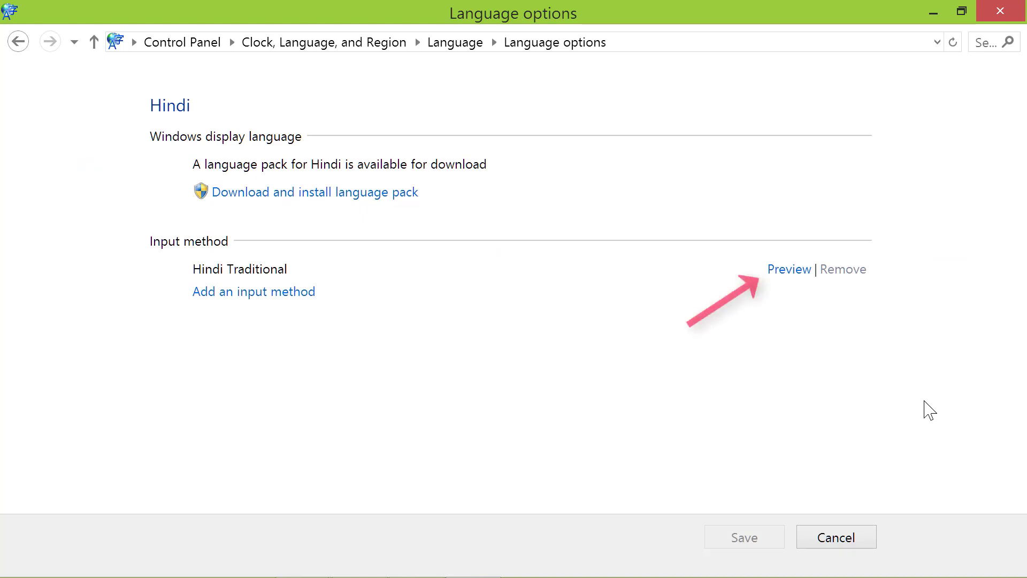
pyautogui.click(788, 270)
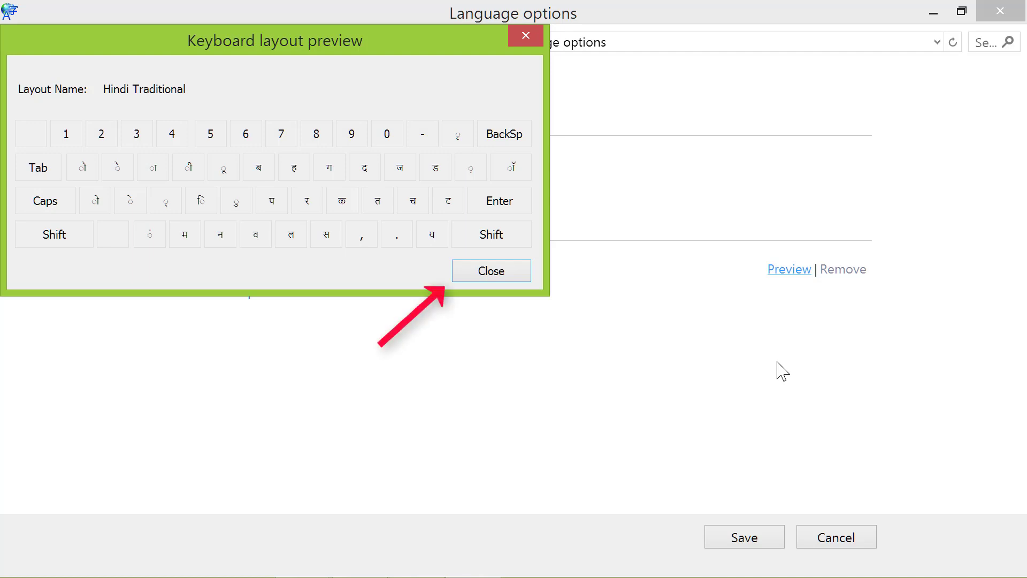
pyautogui.click(497, 274)
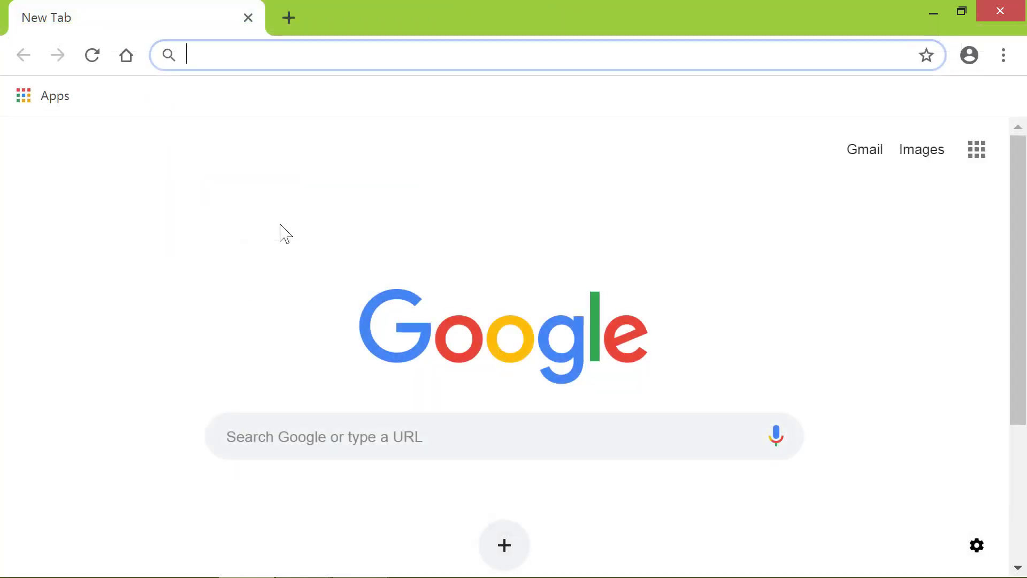
# Load the docs.microsoft.com Windows Keyboard Layouts page and scroll to its A–O keyboard index
pyautogui.write('https://docs.microsoft.com/en-us/globalization/windows-keyboard-layouts#')
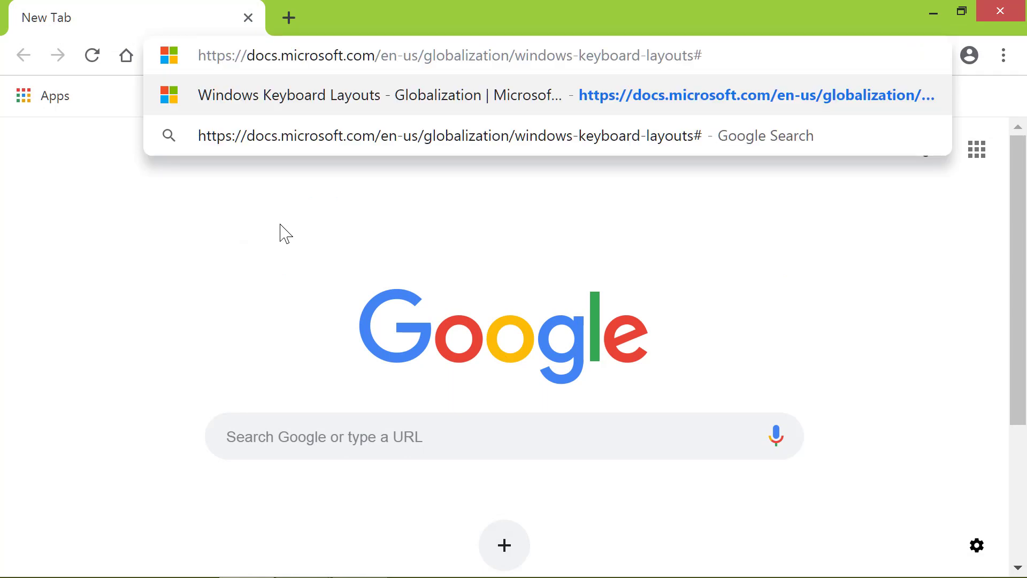
pyautogui.press('Return')
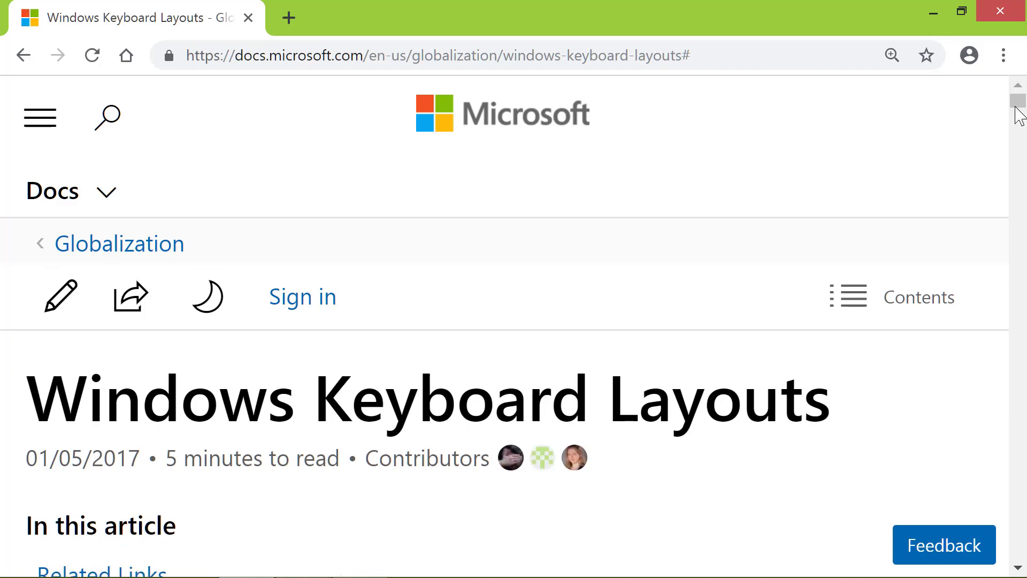
pyautogui.moveTo(1016, 107); pyautogui.dragTo(1024, 124)
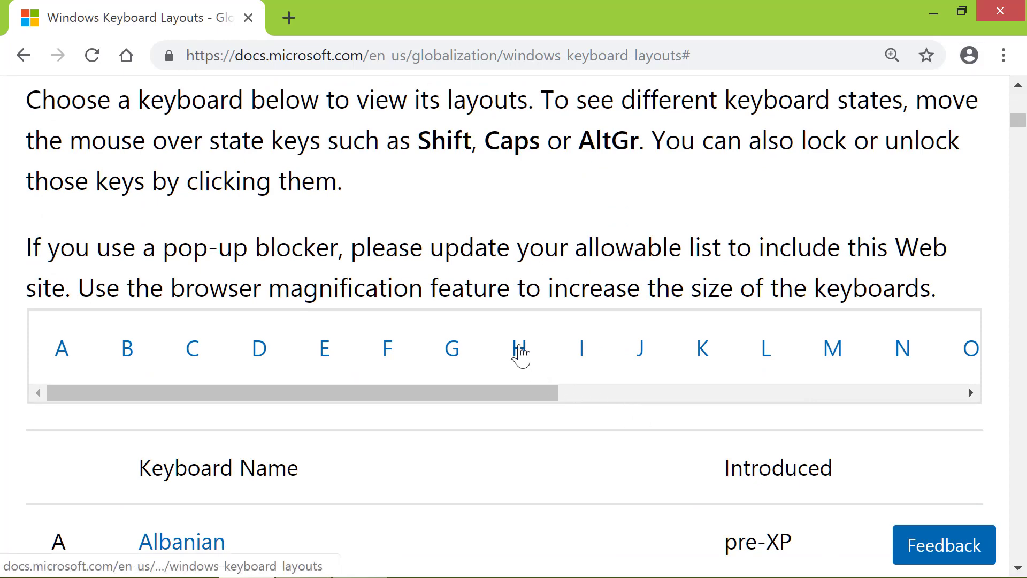
# View the Hindi Traditional layout full screen, toggling Shift to see its shifted characters, then close it
pyautogui.click(521, 353)
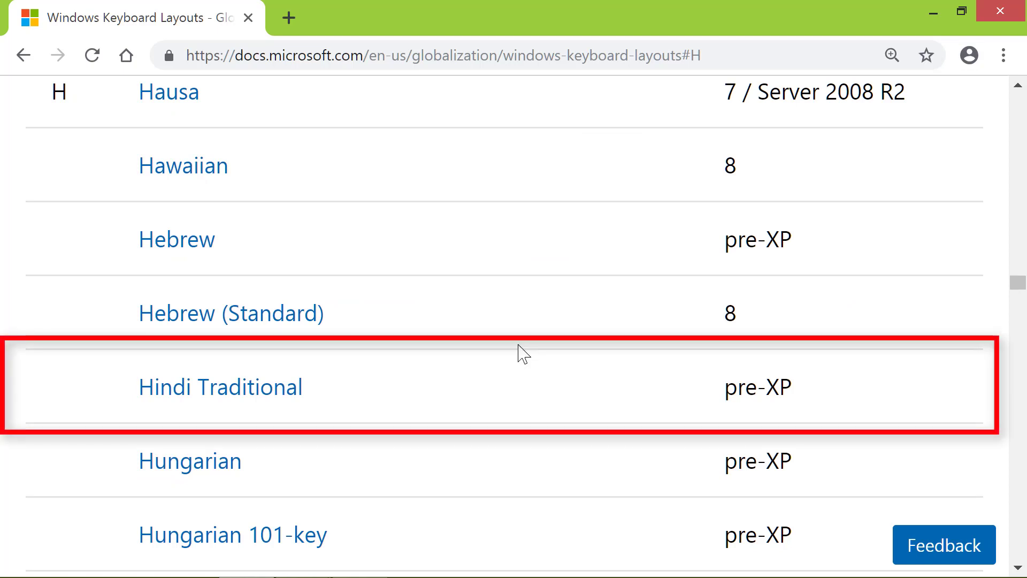
pyautogui.click(254, 398)
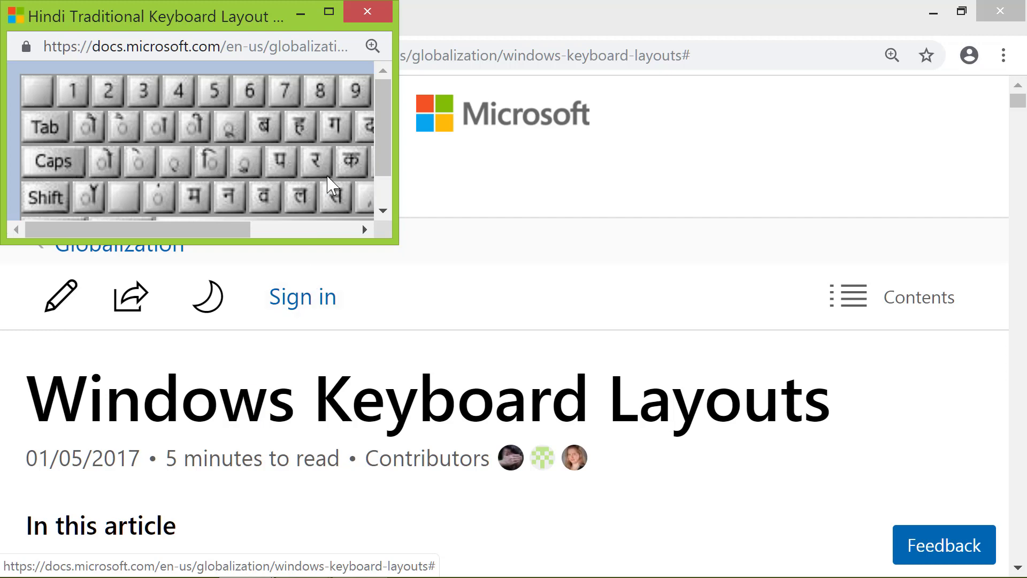
pyautogui.click(333, 13)
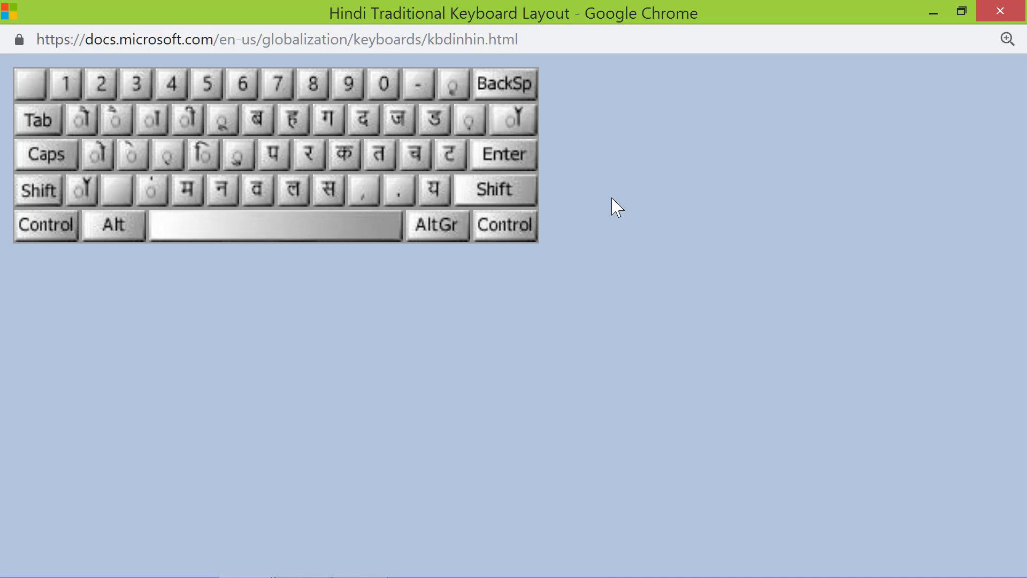
pyautogui.click(491, 188)
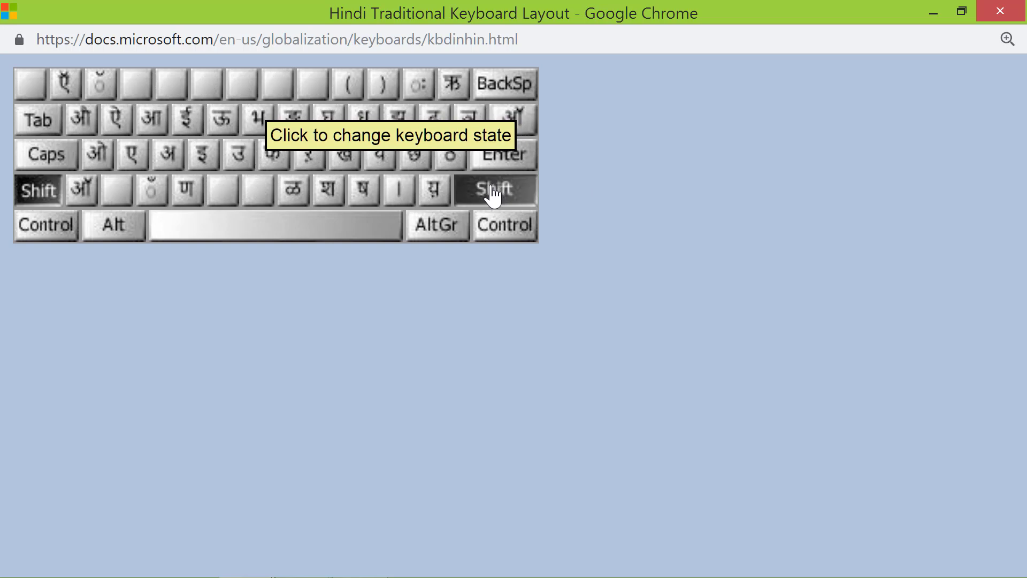
pyautogui.click(491, 189)
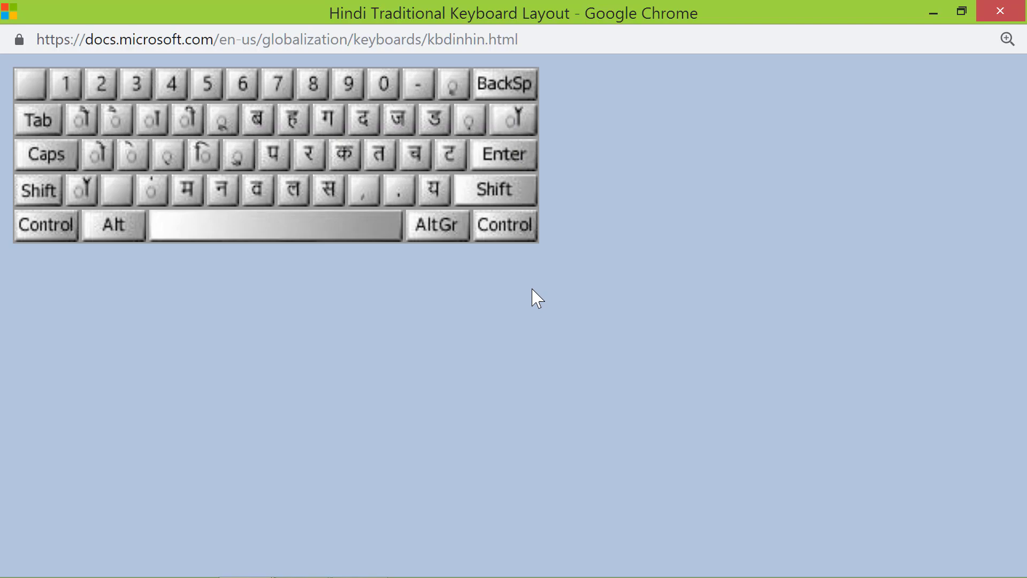
pyautogui.click(1000, 11)
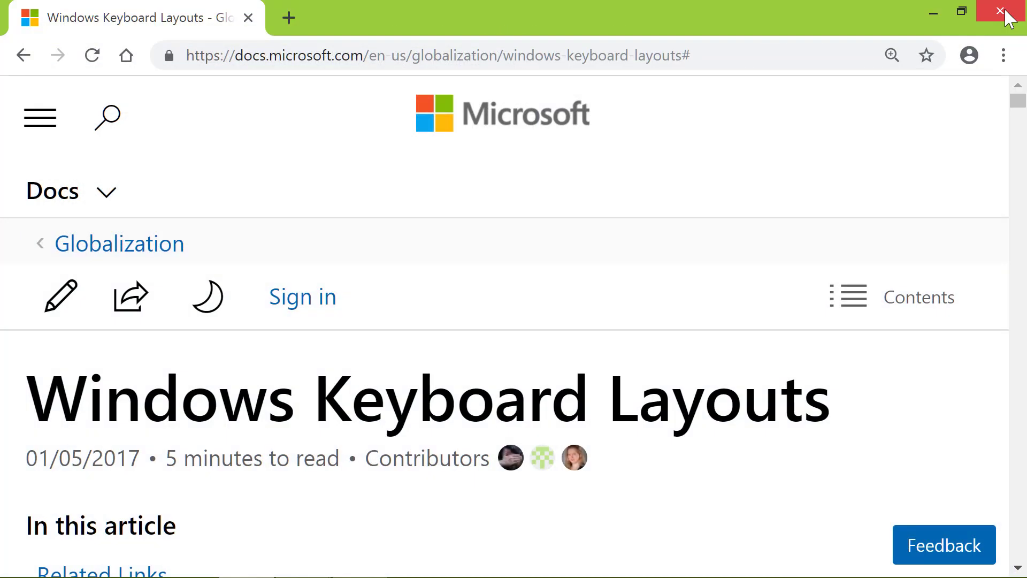
# Close the browser, return to the Language page, and switch input between ENG and Hindi with Win+Space
pyautogui.click(1007, 13)
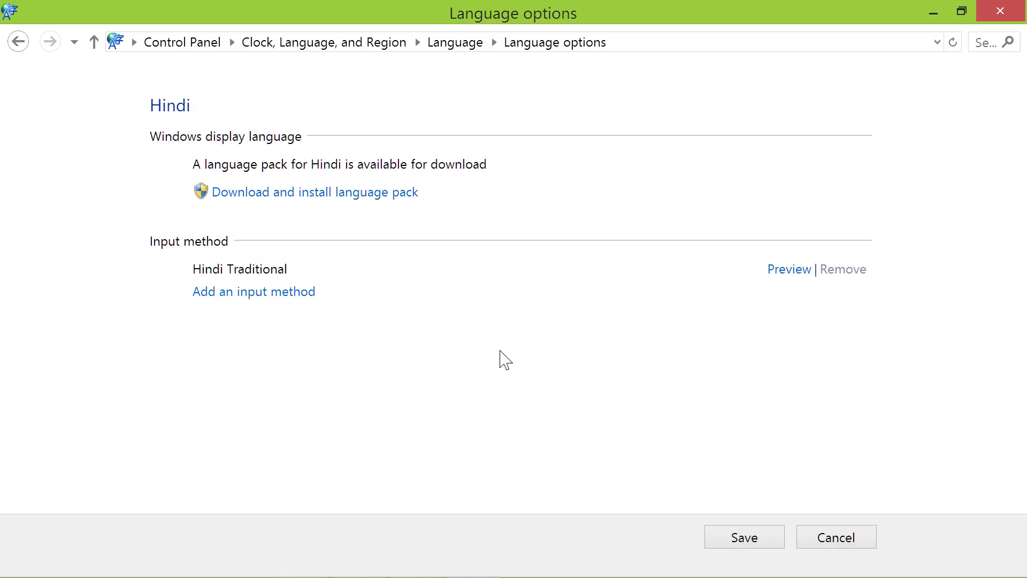
pyautogui.click(18, 41)
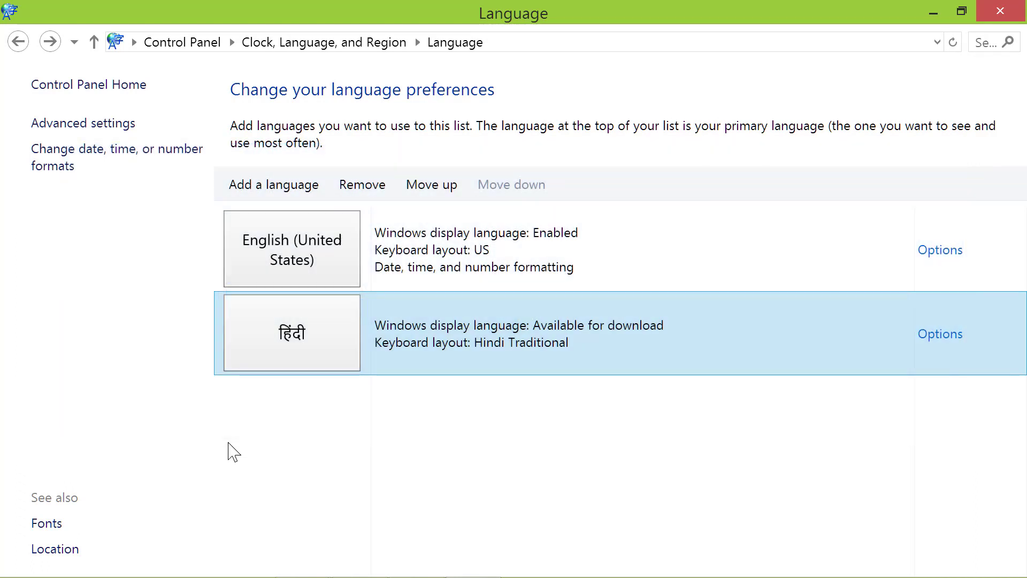
pyautogui.press('super+space')
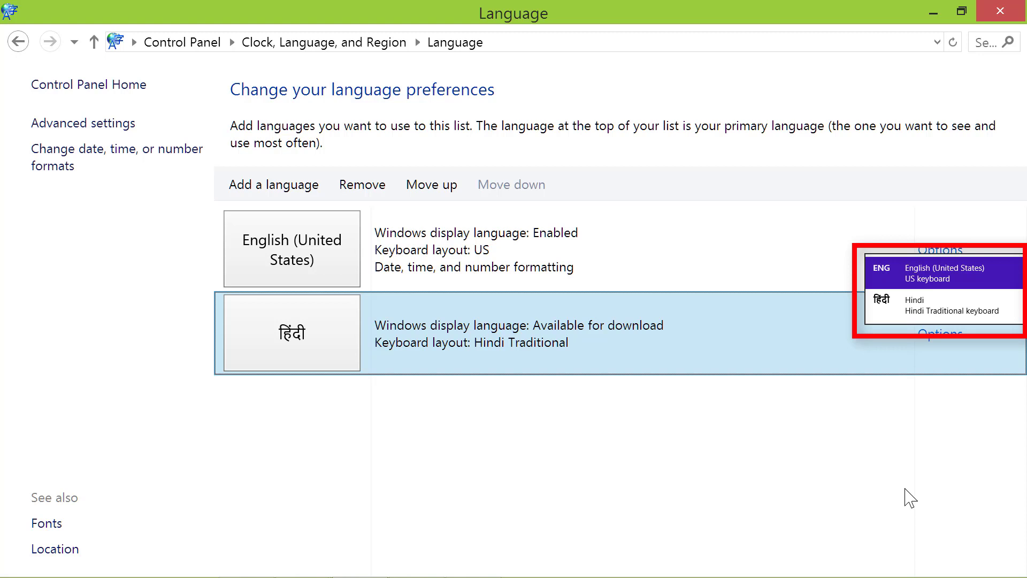
pyautogui.press('super+space')
pyautogui.press('super+space')
pyautogui.press('super+space')
pyautogui.press('super+space')
pyautogui.press('super+space')
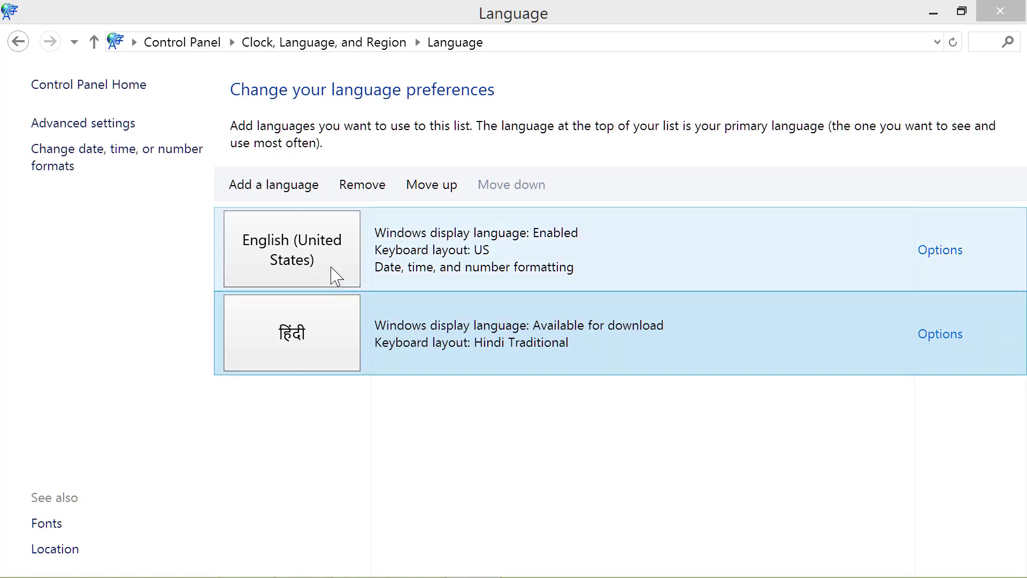
# Move English (United States) below Hindi and remove it from the language list
pyautogui.click(335, 275)
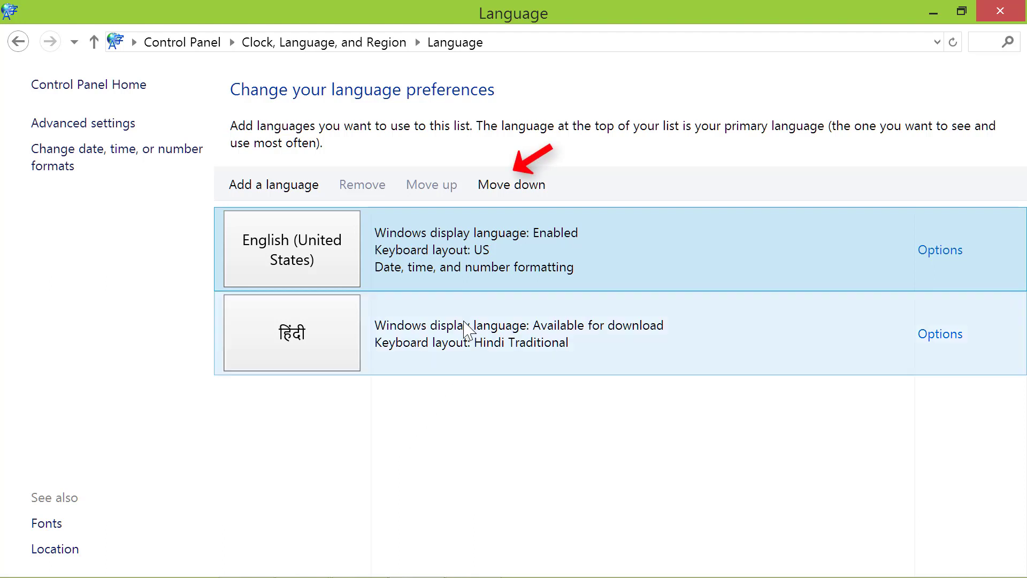
pyautogui.click(517, 189)
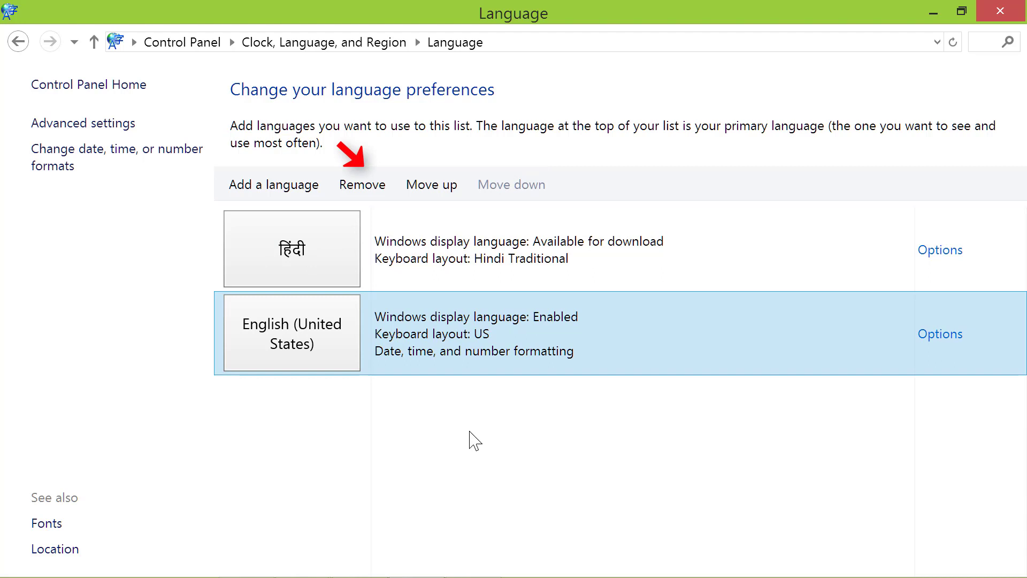
pyautogui.click(368, 186)
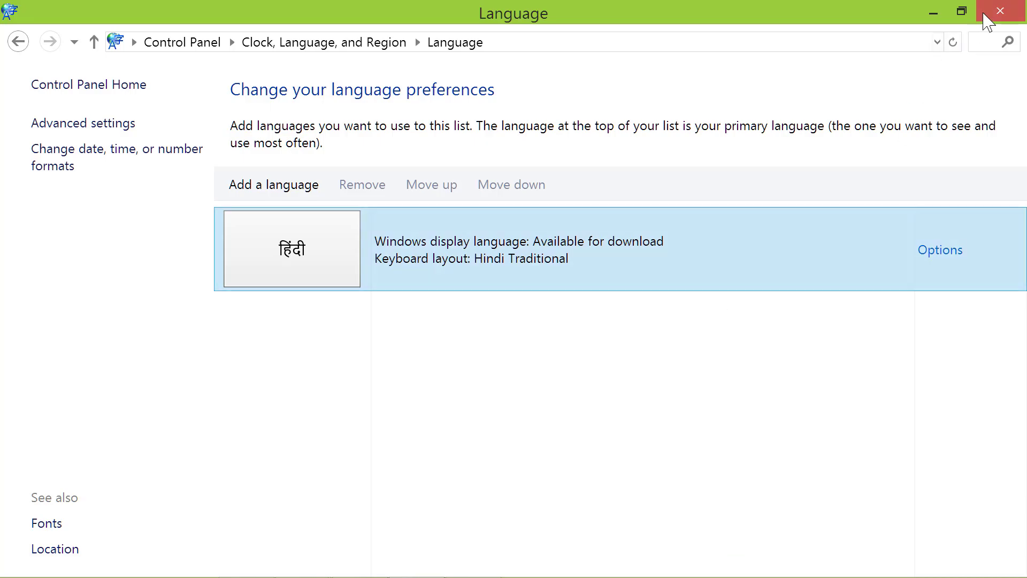
# Close the Control Panel Language window
pyautogui.click(998, 11)
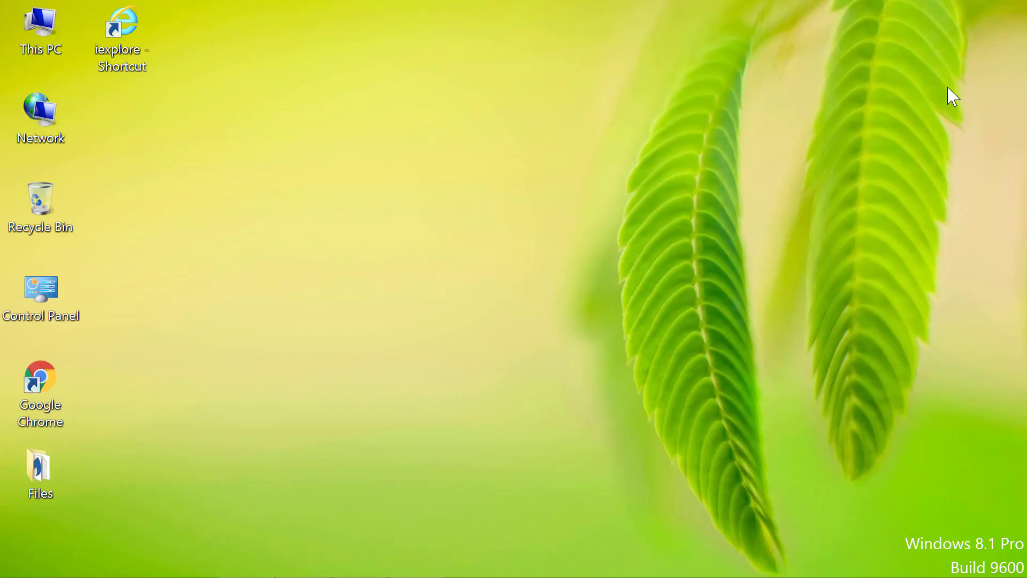